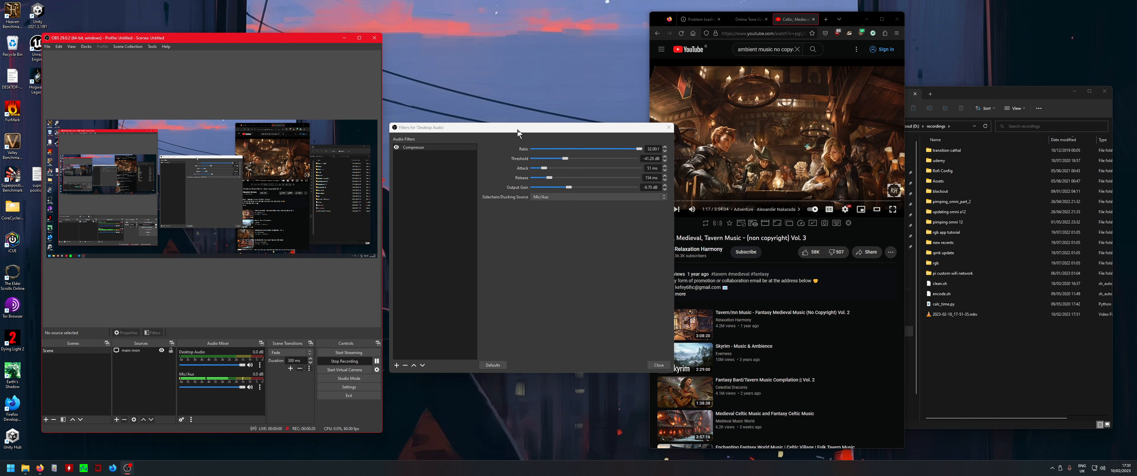
Play the paused Celtic tavern music video to demonstrate the ducking, and close the Desktop Audio filters.
{"action": "left_click_drag", "start_coordinate": [518, 129], "coordinate": [499, 125]}
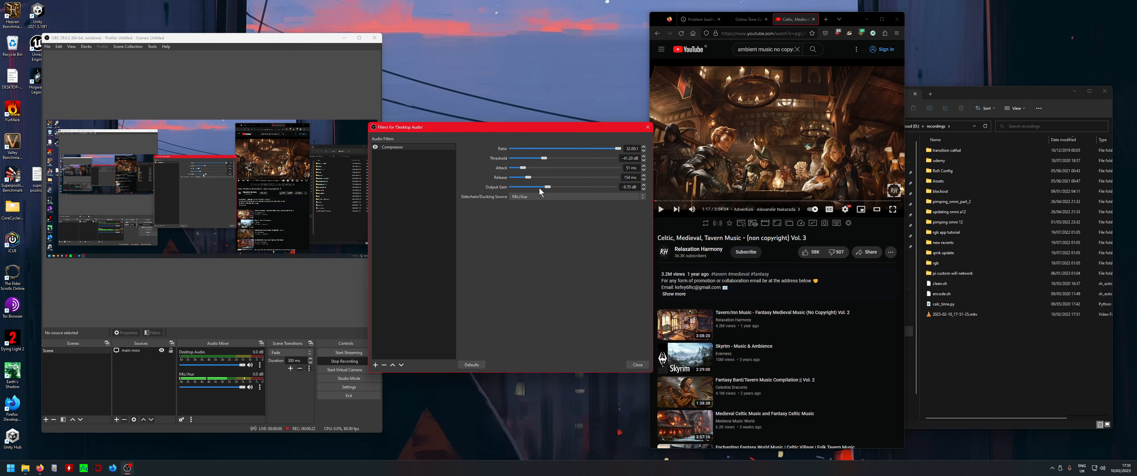
{"action": "mouse_move", "coordinate": [728, 163]}
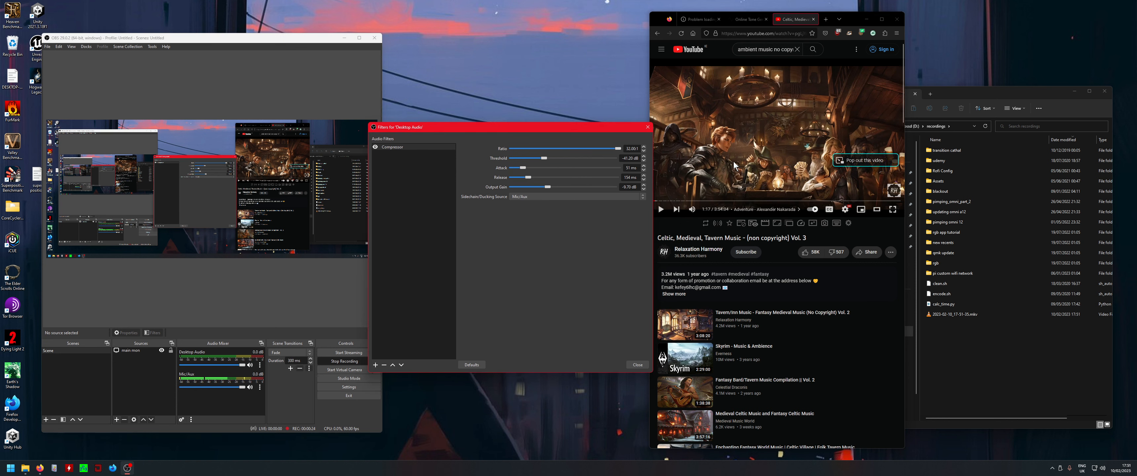
{"action": "left_click", "coordinate": [734, 161]}
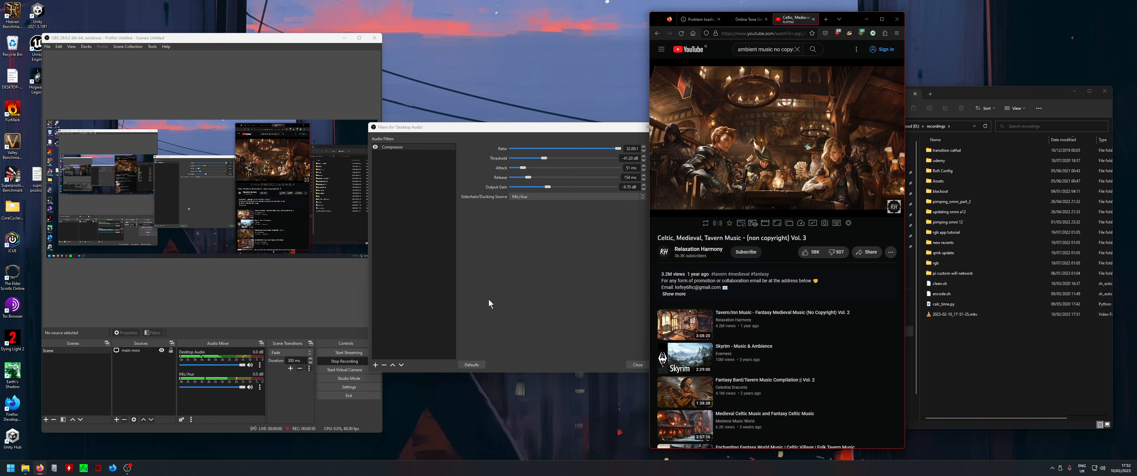
{"action": "left_click", "coordinate": [493, 290]}
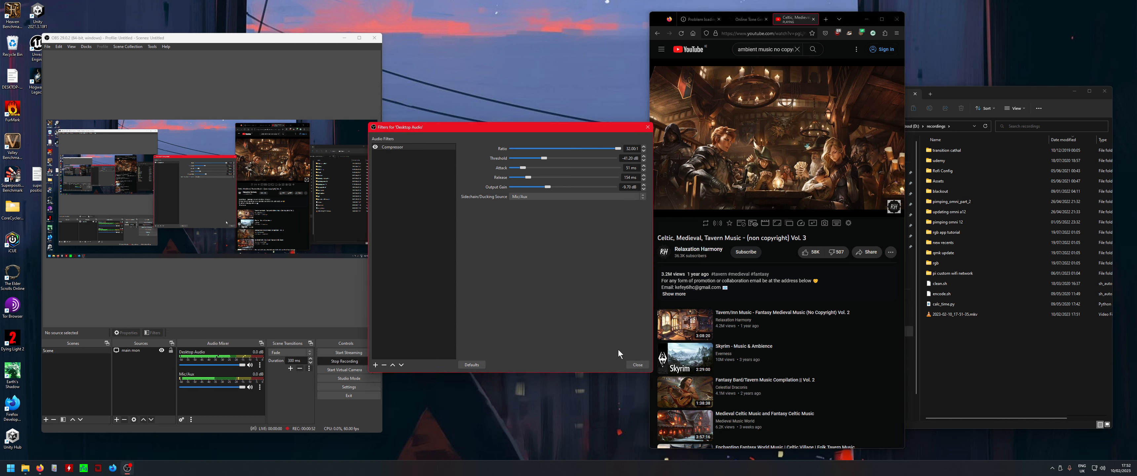
{"action": "left_click", "coordinate": [634, 363]}
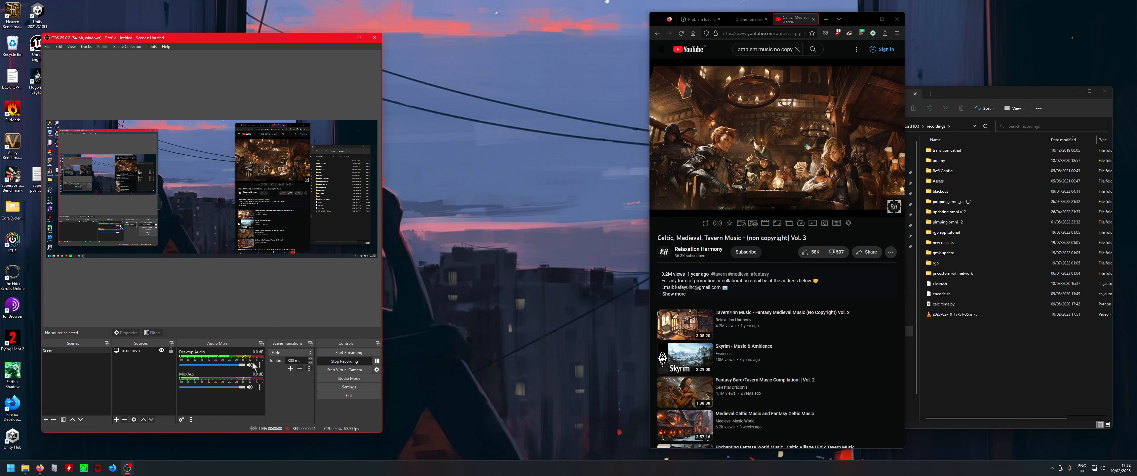
Open the filters of Mic/Aux and review the list of filter types that can be added, without adding one.
{"action": "left_click", "coordinate": [260, 388]}
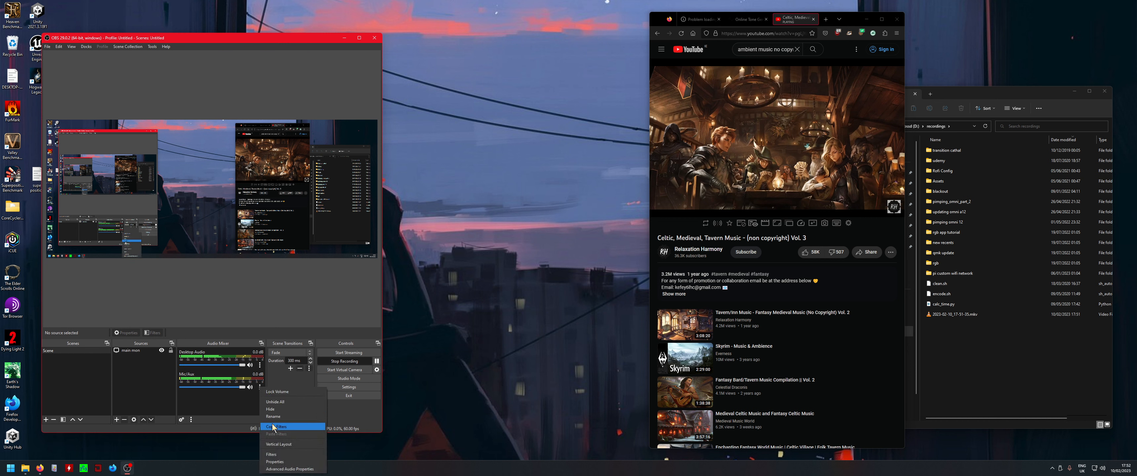
{"action": "left_click", "coordinate": [279, 455]}
{"action": "left_click_drag", "start_coordinate": [170, 107], "coordinate": [350, 102]}
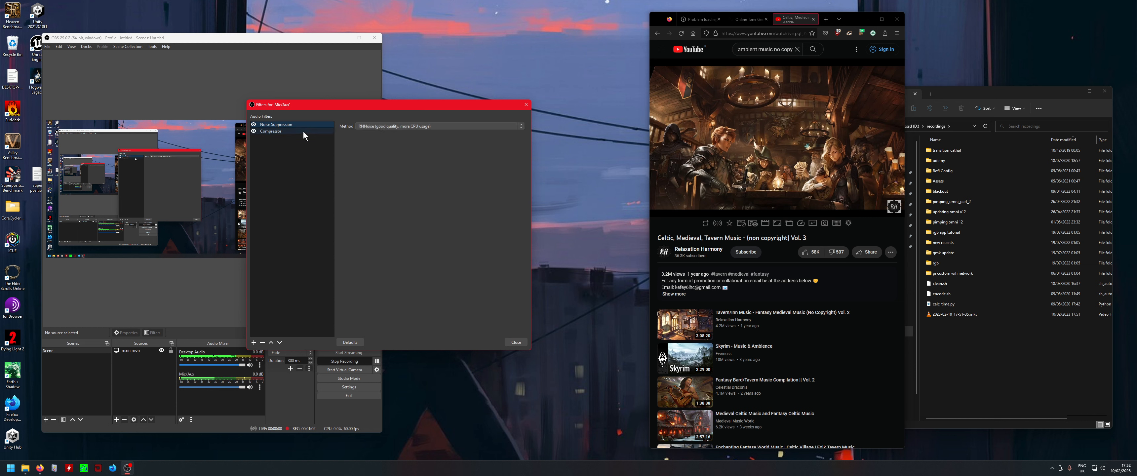
{"action": "left_click", "coordinate": [255, 343]}
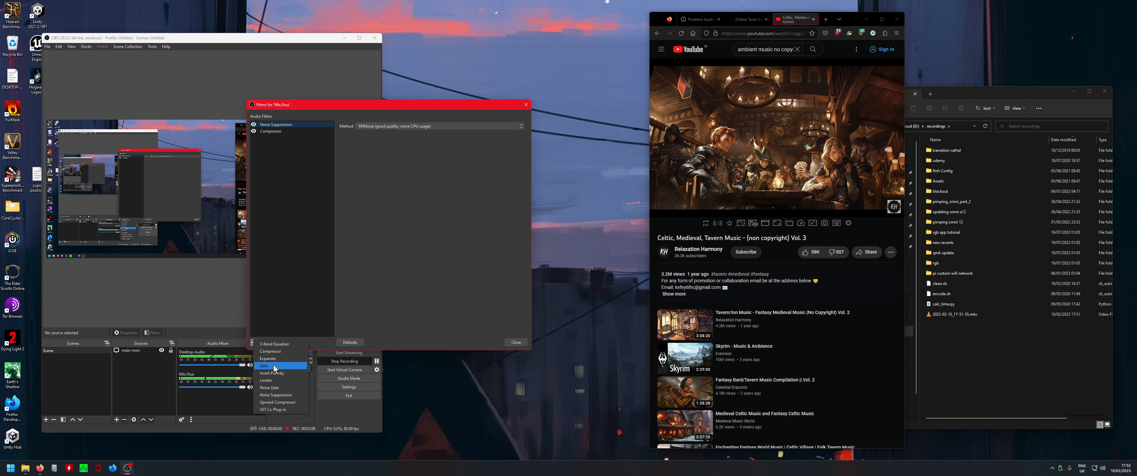
{"action": "left_click", "coordinate": [295, 227]}
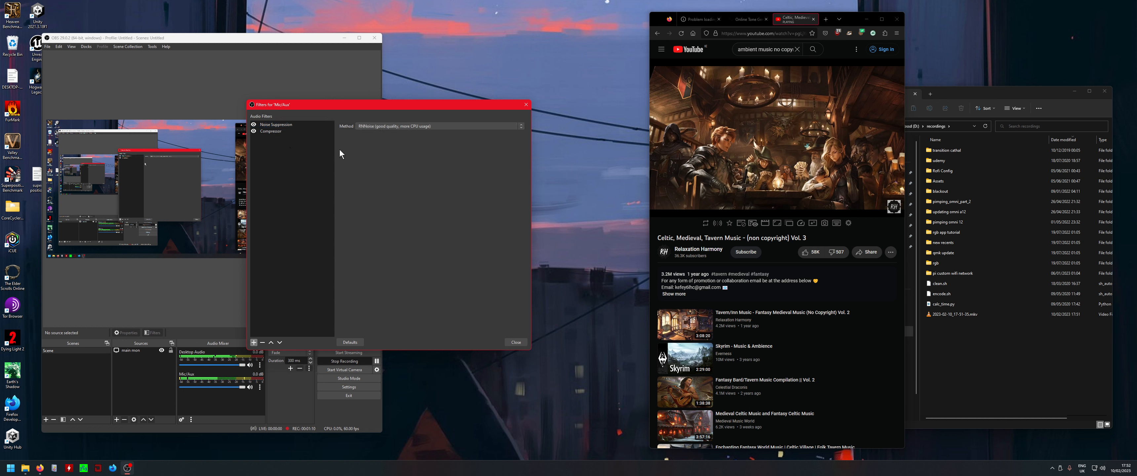
Pause the music video and switch the microphone's Noise Suppression filter off and back on to compare the mic level.
{"action": "mouse_move", "coordinate": [699, 174]}
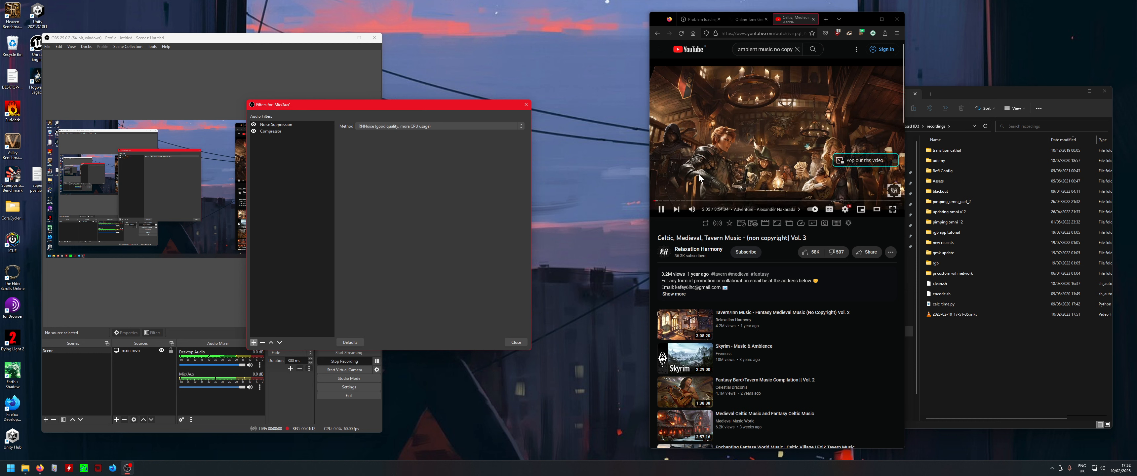
{"action": "left_click", "coordinate": [664, 209]}
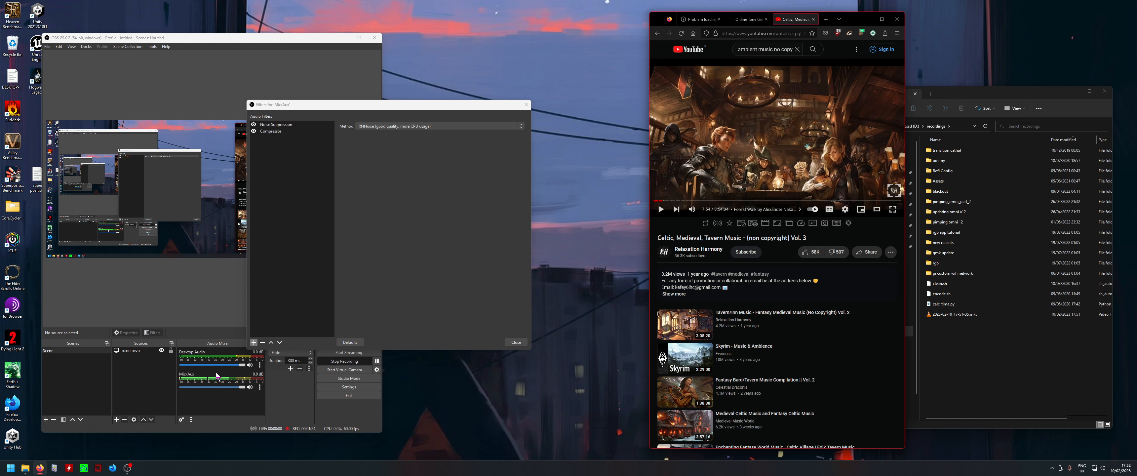
{"action": "left_click", "coordinate": [270, 185]}
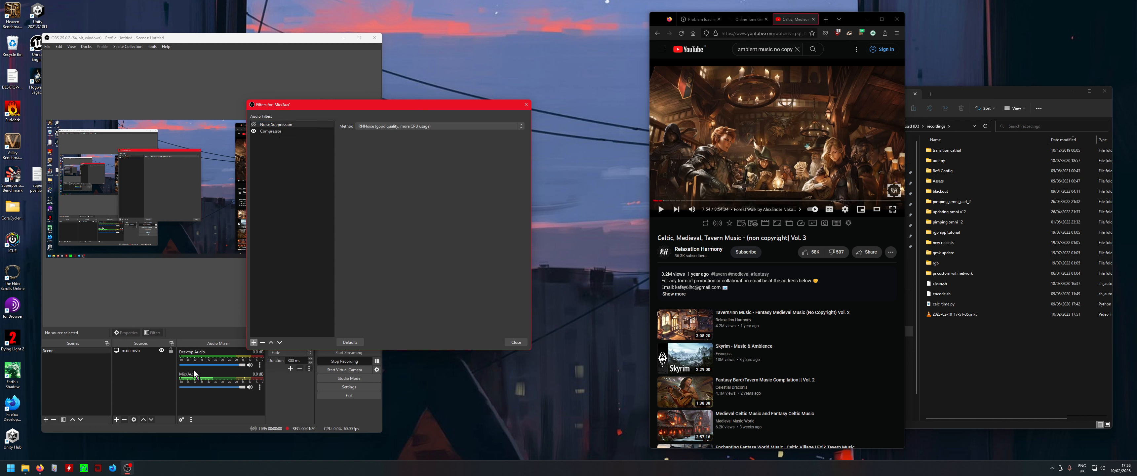
{"action": "left_click", "coordinate": [254, 125]}
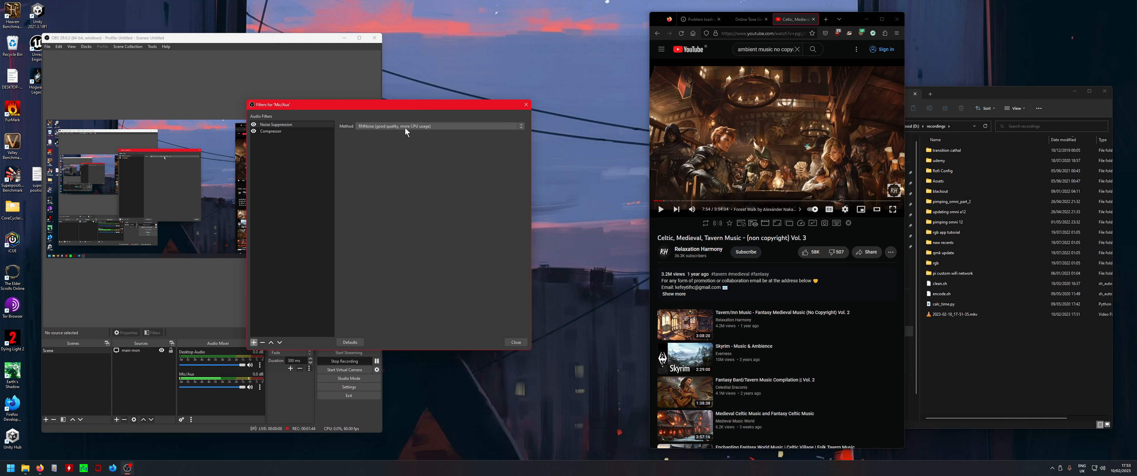
Raise the attack of the Mic/Aux Compressor slightly, keep its Sidechain/Ducking Source at None, and close the filters.
{"action": "left_click", "coordinate": [284, 132]}
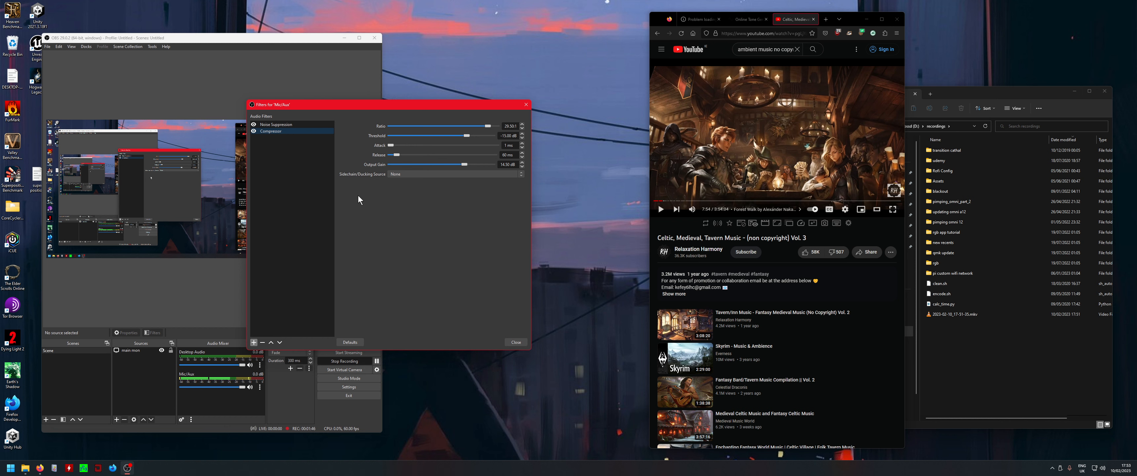
{"action": "left_click_drag", "start_coordinate": [380, 104], "coordinate": [412, 86]}
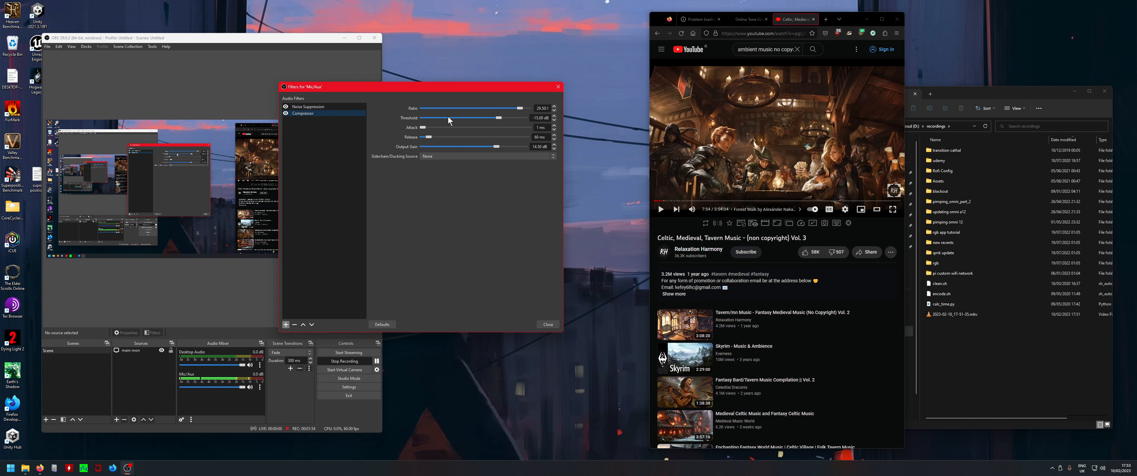
{"action": "left_click_drag", "start_coordinate": [424, 128], "coordinate": [424, 127]}
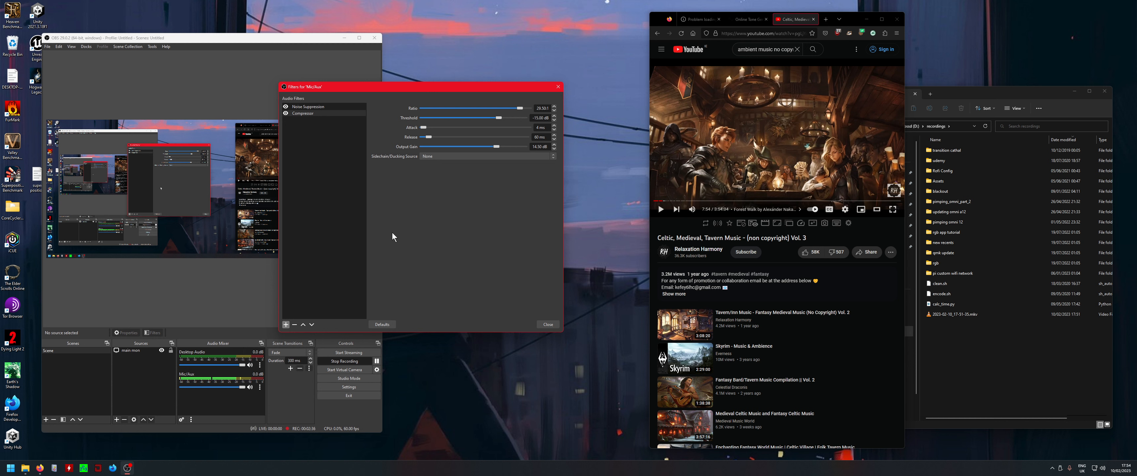
{"action": "left_click", "coordinate": [430, 157]}
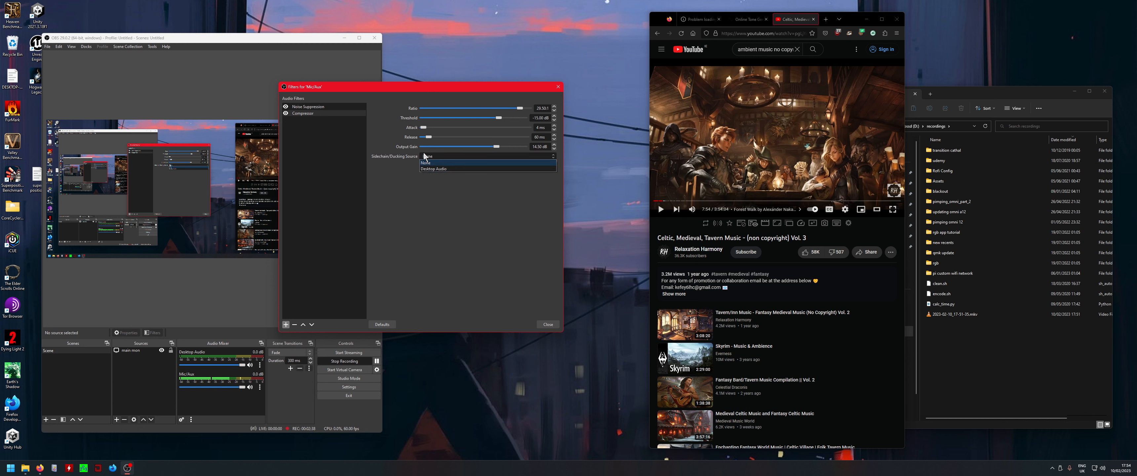
{"action": "left_click", "coordinate": [421, 161]}
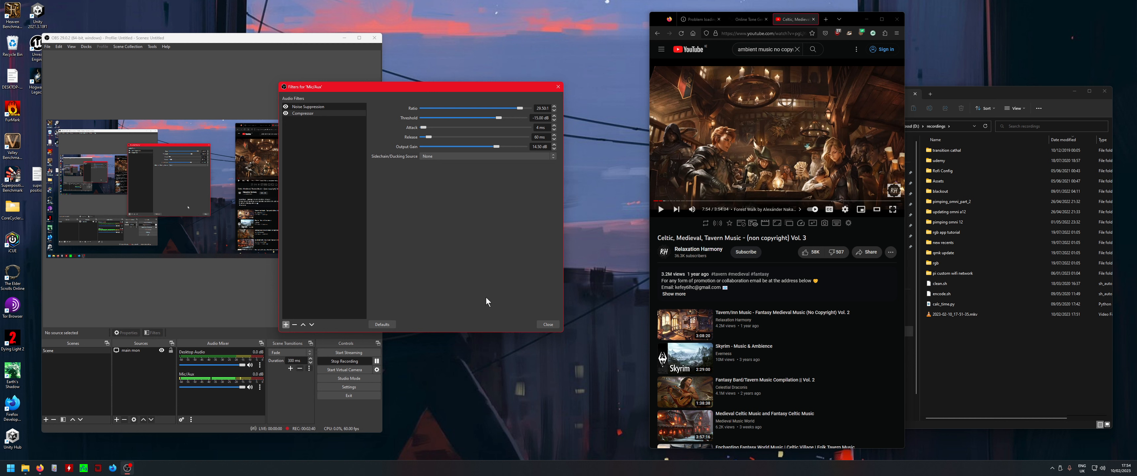
{"action": "left_click", "coordinate": [547, 325]}
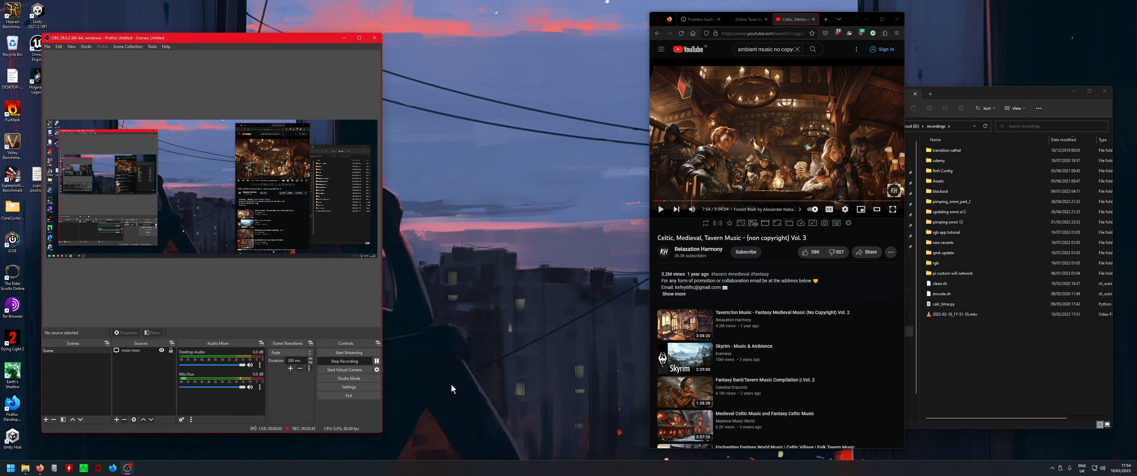
Open the filters of Desktop Audio and resume the music video to hear its Compressor at work.
{"action": "left_click", "coordinate": [260, 365]}
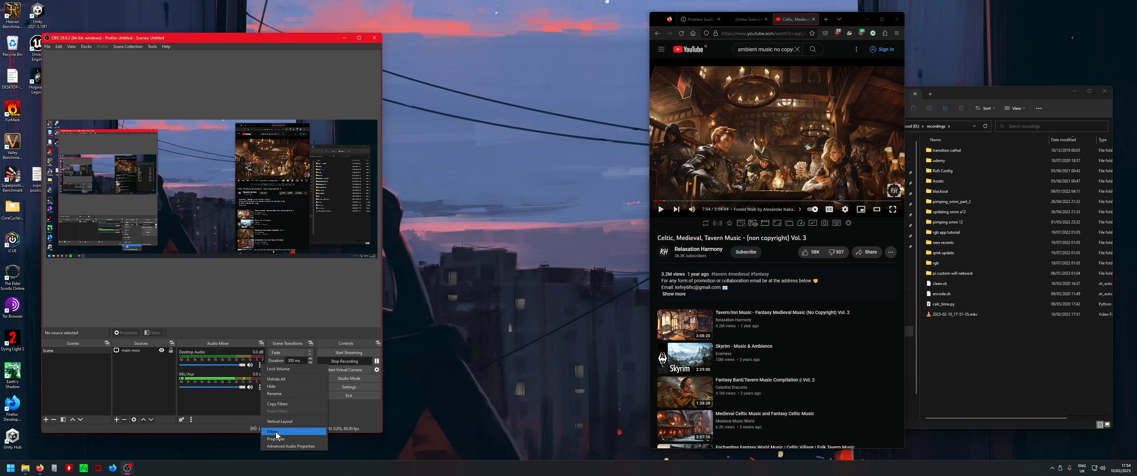
{"action": "left_click", "coordinate": [277, 434]}
{"action": "left_click_drag", "start_coordinate": [197, 111], "coordinate": [453, 64]}
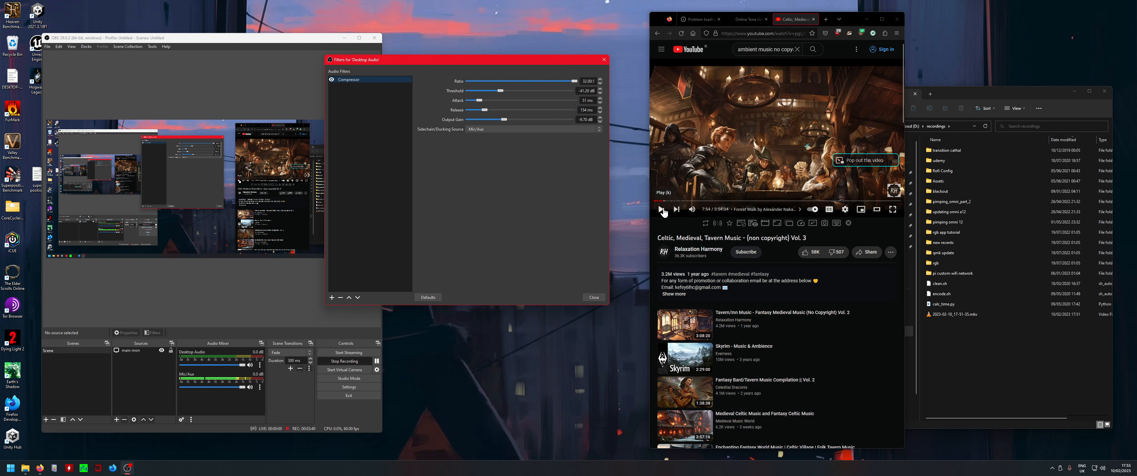
{"action": "left_click", "coordinate": [697, 190]}
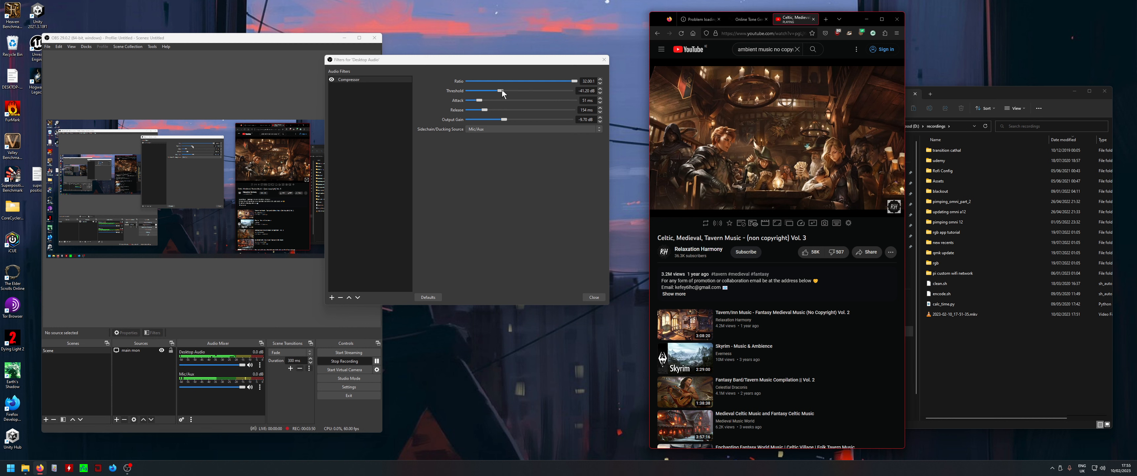
Try a threshold of about -58.80 dB on the Desktop Audio Compressor and move it back to its original position.
{"action": "left_click_drag", "start_coordinate": [501, 91], "coordinate": [475, 90]}
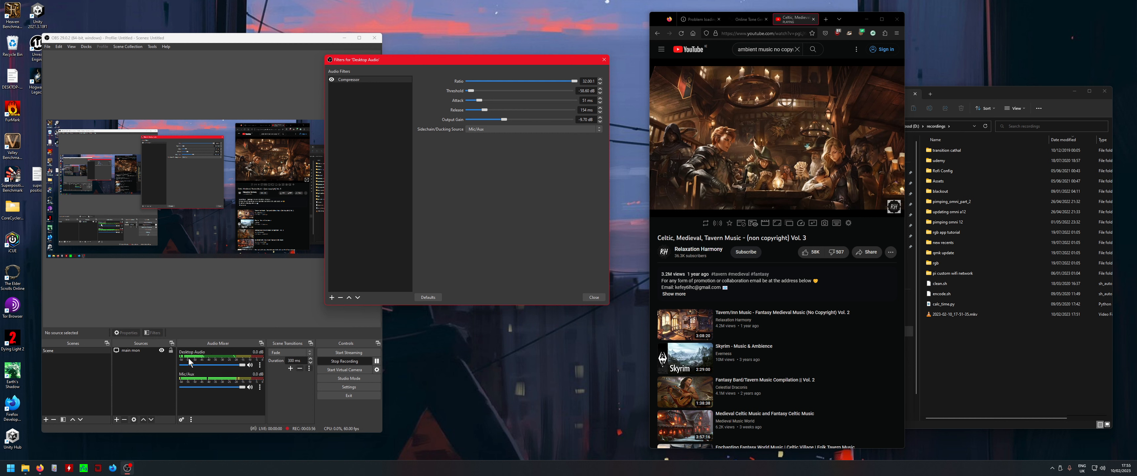
{"action": "left_click_drag", "start_coordinate": [470, 90], "coordinate": [499, 91]}
Sweep the Desktop Audio Compressor's release up, down and back to its starting position, lower the attack slightly, and close the filters.
{"action": "left_click_drag", "start_coordinate": [485, 110], "coordinate": [558, 111]}
{"action": "left_click_drag", "start_coordinate": [558, 110], "coordinate": [468, 112]}
{"action": "left_click_drag", "start_coordinate": [468, 109], "coordinate": [486, 112]}
{"action": "left_click_drag", "start_coordinate": [480, 100], "coordinate": [477, 100]}
{"action": "left_click", "coordinate": [588, 297]}
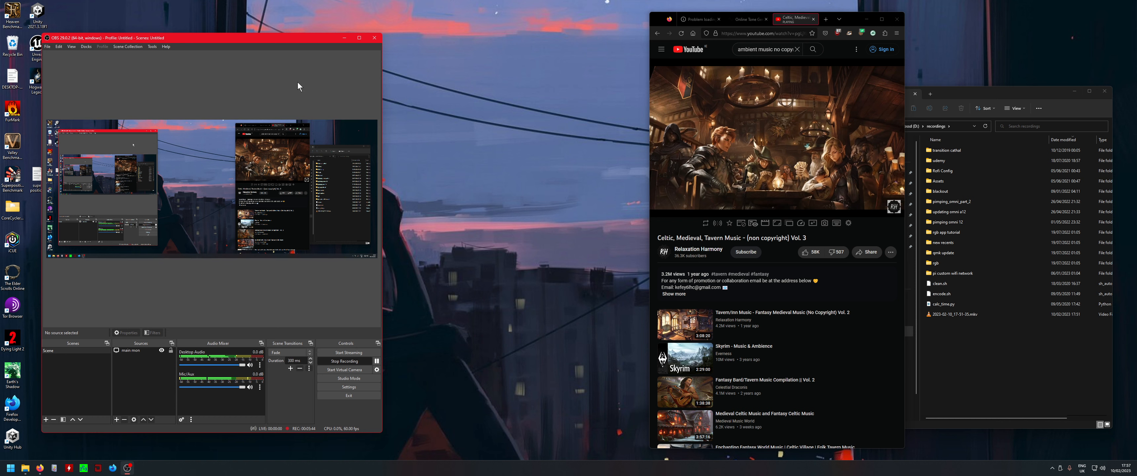
Move the OBS window closer to the browser, and pause, resume and again pause the music video to compare audio levels.
{"action": "left_click_drag", "start_coordinate": [252, 43], "coordinate": [410, 40]}
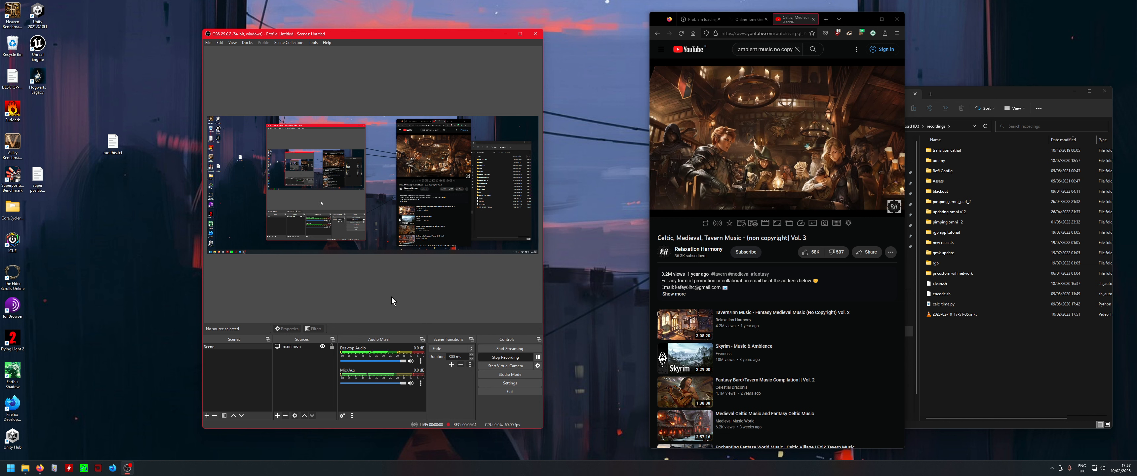
{"action": "left_click", "coordinate": [694, 176]}
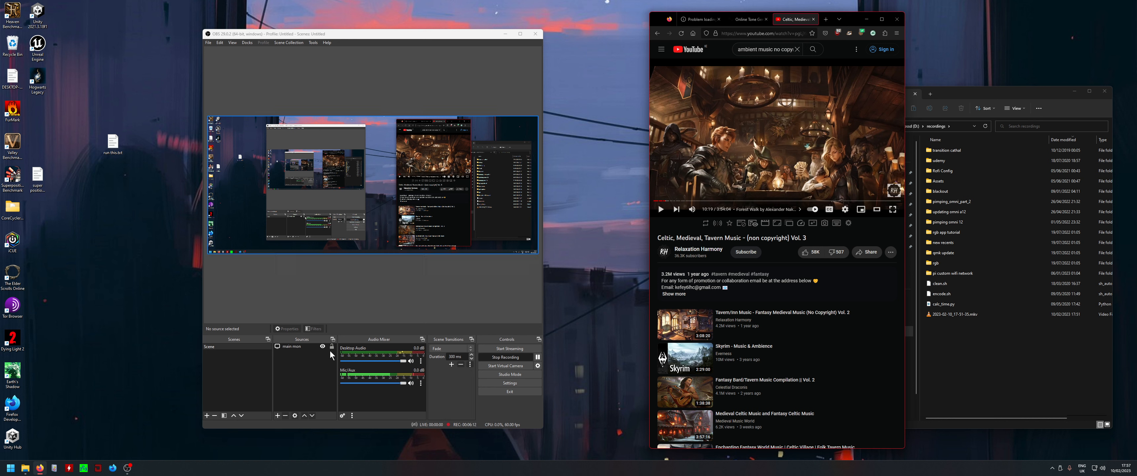
{"action": "left_click", "coordinate": [725, 157]}
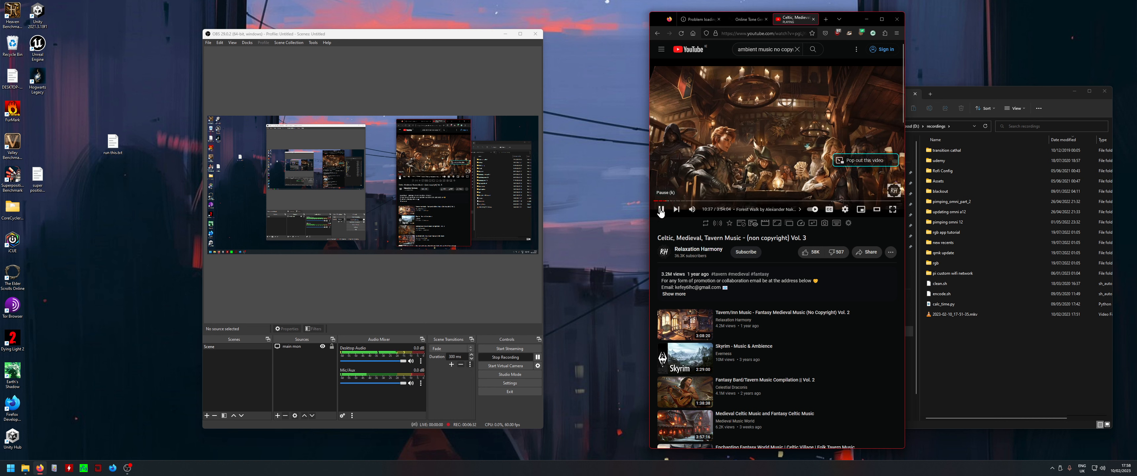
{"action": "left_click", "coordinate": [660, 210]}
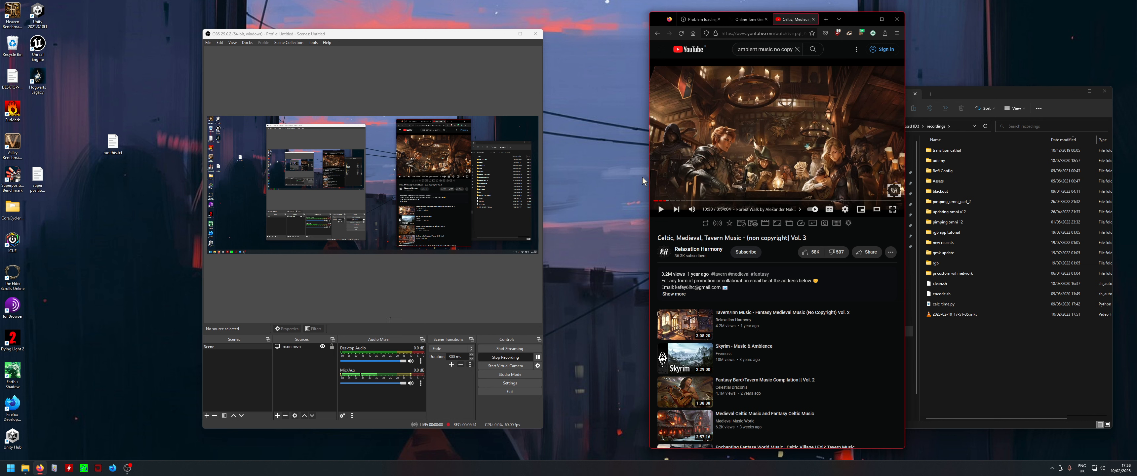
Widen the browser window and open a new tab ready for a web search.
{"action": "left_click_drag", "start_coordinate": [649, 174], "coordinate": [568, 171]}
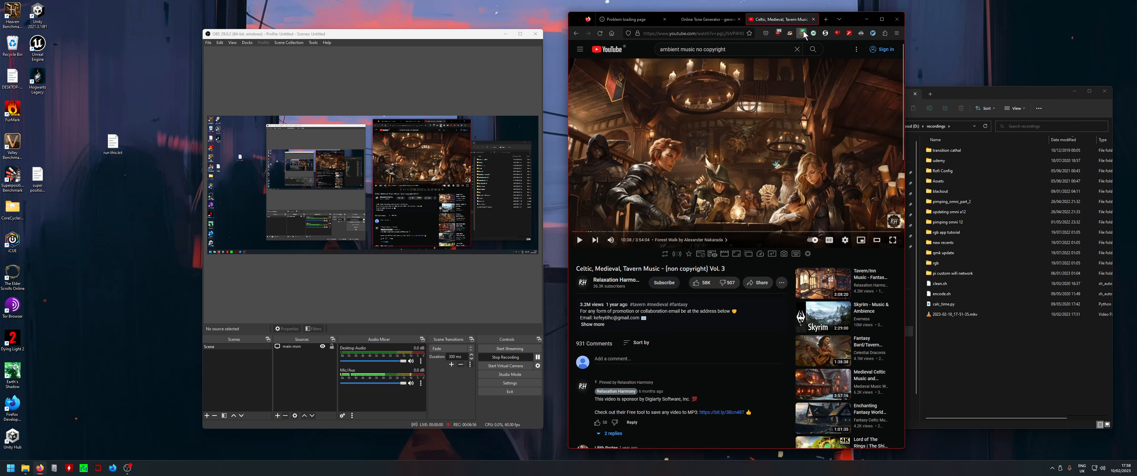
{"action": "left_click", "coordinate": [826, 19]}
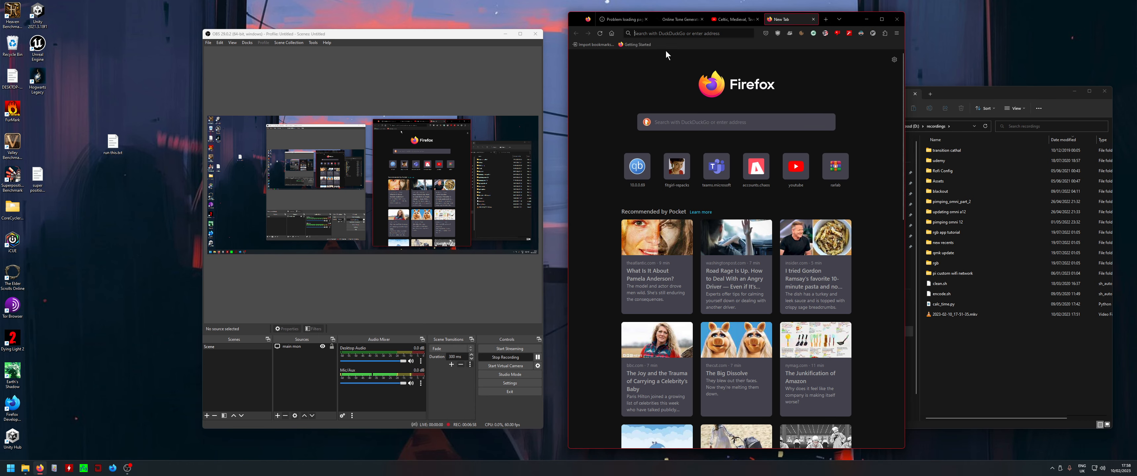
{"action": "key", "text": "ctrl+l"}
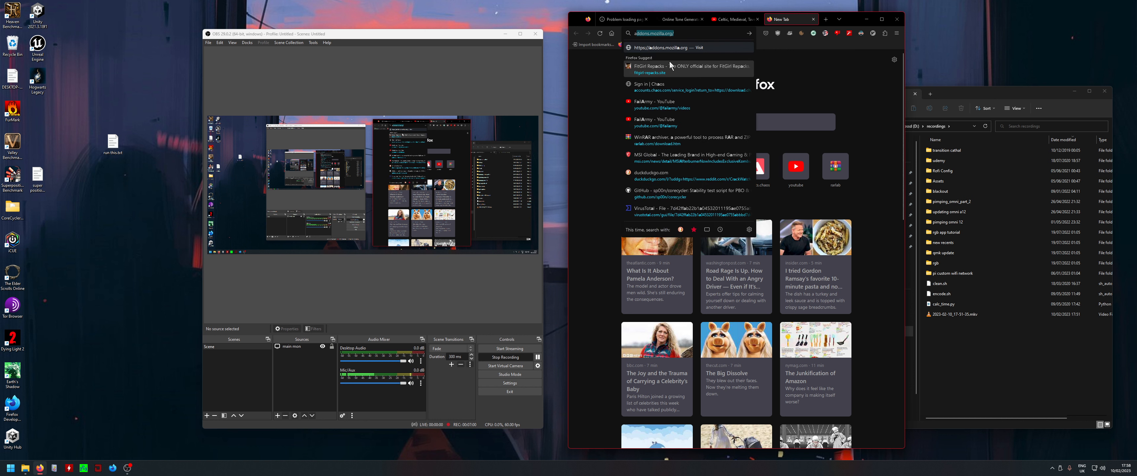
{"action": "type", "text": "above"}
{"action": "key", "text": "BackSpace"}
{"action": "key", "text": "BackSpace"}
{"action": "key", "text": "BackSpace"}
{"action": "key", "text": "BackSpace"}
{"action": "key", "text": "BackSpace"}
{"action": "key", "text": "BackSpace"}
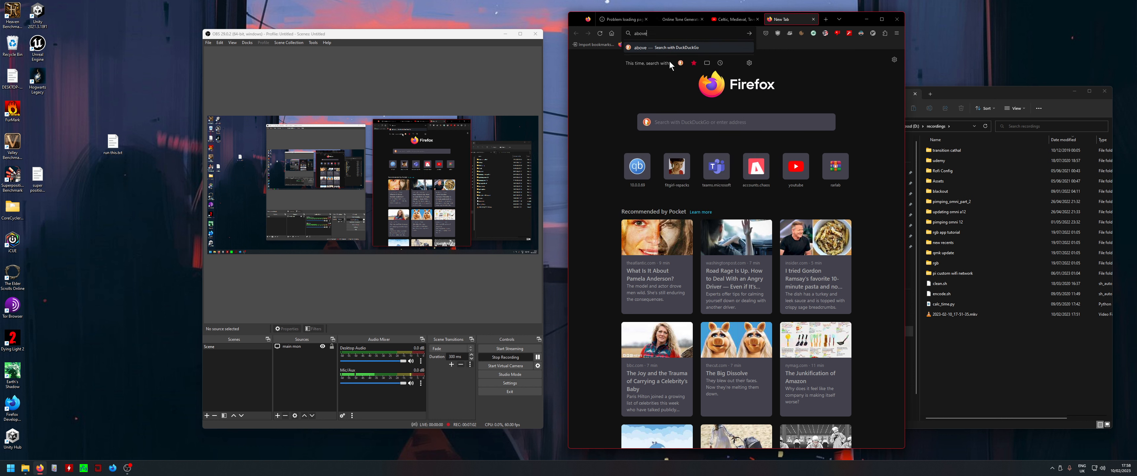
Search the web for "adobe premier pro alternative".
{"action": "type", "text": "adobe premier pro atl"}
{"action": "key", "text": "BackSpace"}
{"action": "key", "text": "BackSpace"}
{"action": "type", "text": "lternative"}
{"action": "key", "text": "Return"}
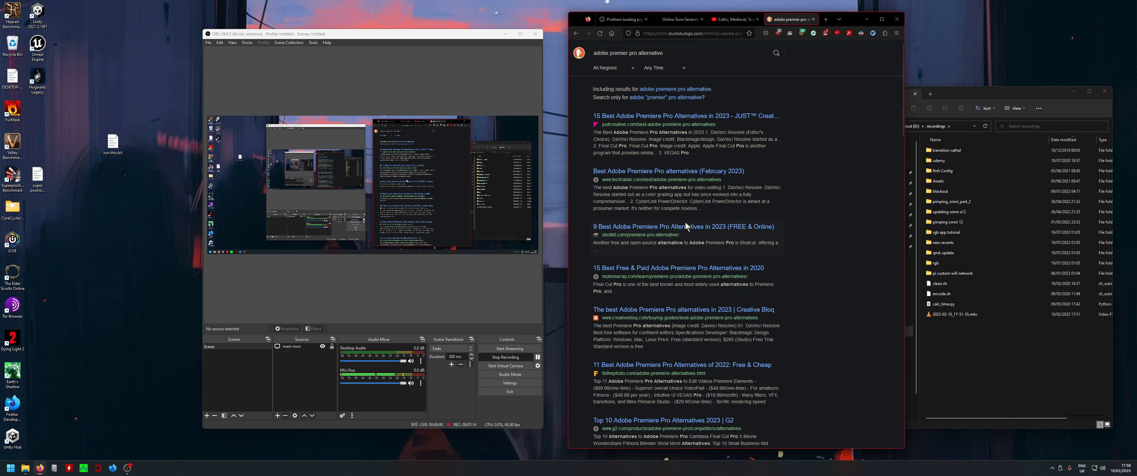
Open the article "15 Best Adobe Premiere Pro Alternatives in 2023" from the search results and find its list of alternatives.
{"action": "scroll", "coordinate": [727, 250], "scroll_direction": "down", "scroll_amount": 5}
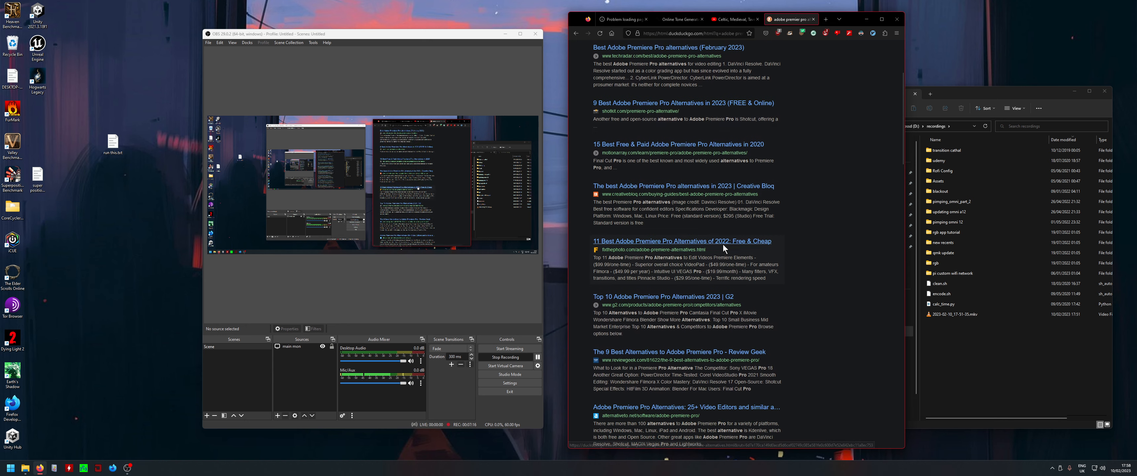
{"action": "scroll", "coordinate": [662, 177], "scroll_direction": "up", "scroll_amount": 5}
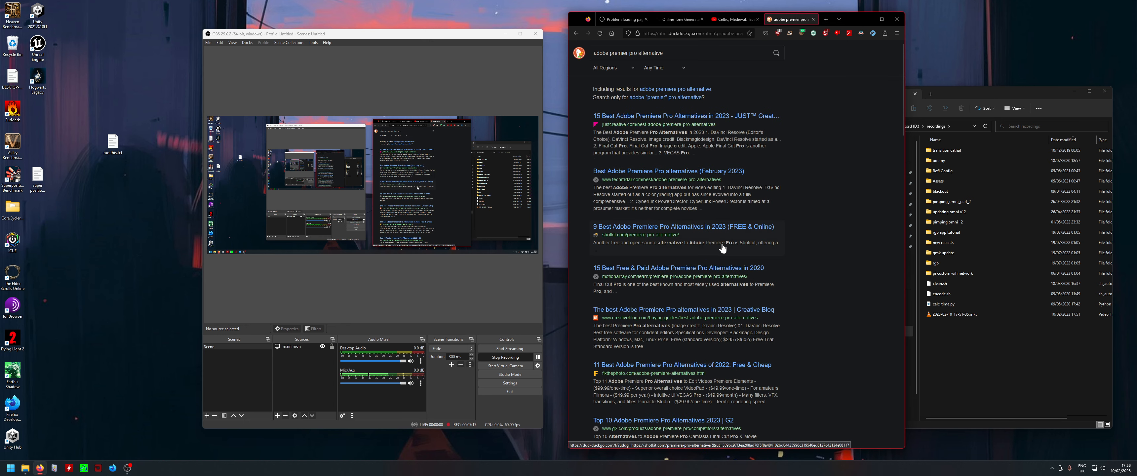
{"action": "left_click", "coordinate": [674, 117]}
{"action": "scroll", "coordinate": [740, 202], "scroll_direction": "down", "scroll_amount": 10}
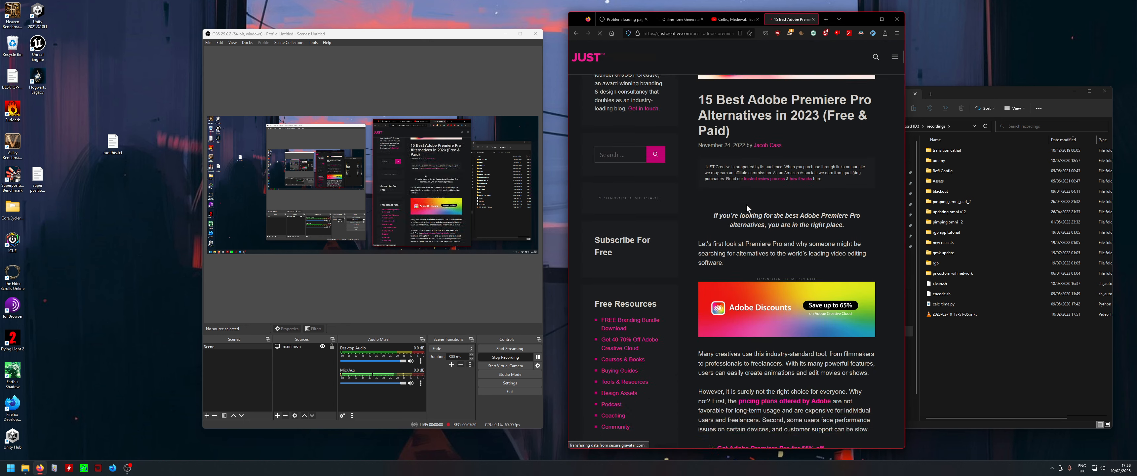
{"action": "scroll", "coordinate": [727, 202], "scroll_direction": "down", "scroll_amount": 3}
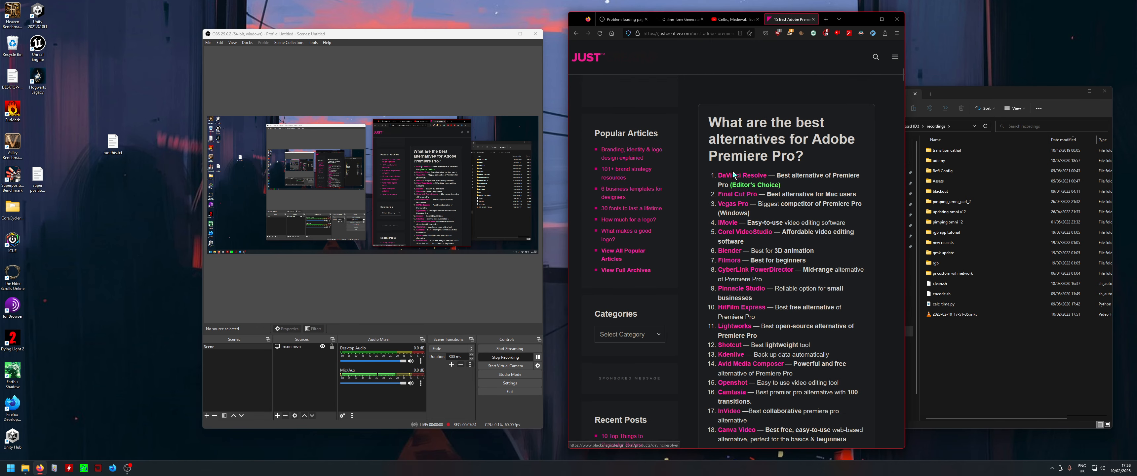
Open the DaVinci Resolve page from the article's list and widen the browser window slightly.
{"action": "left_click", "coordinate": [745, 176]}
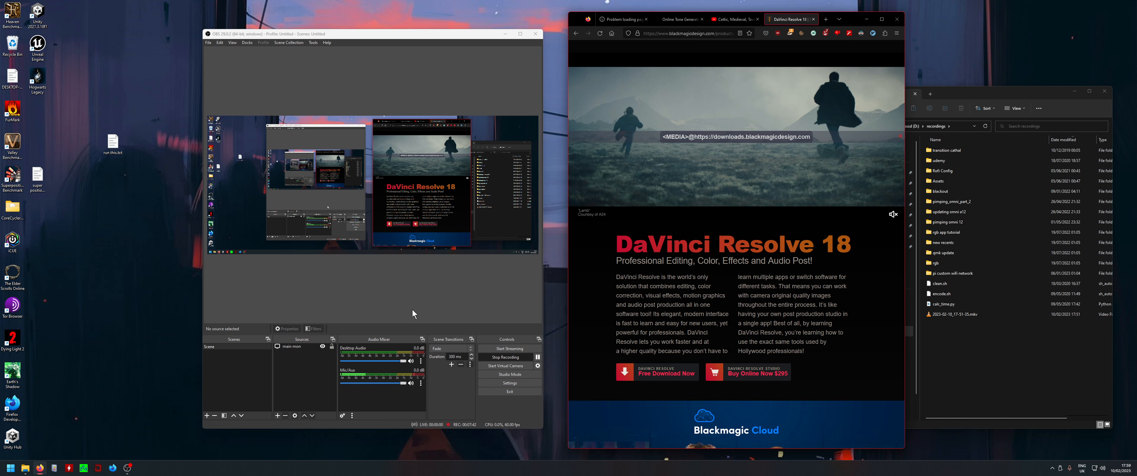
{"action": "left_click", "coordinate": [386, 289]}
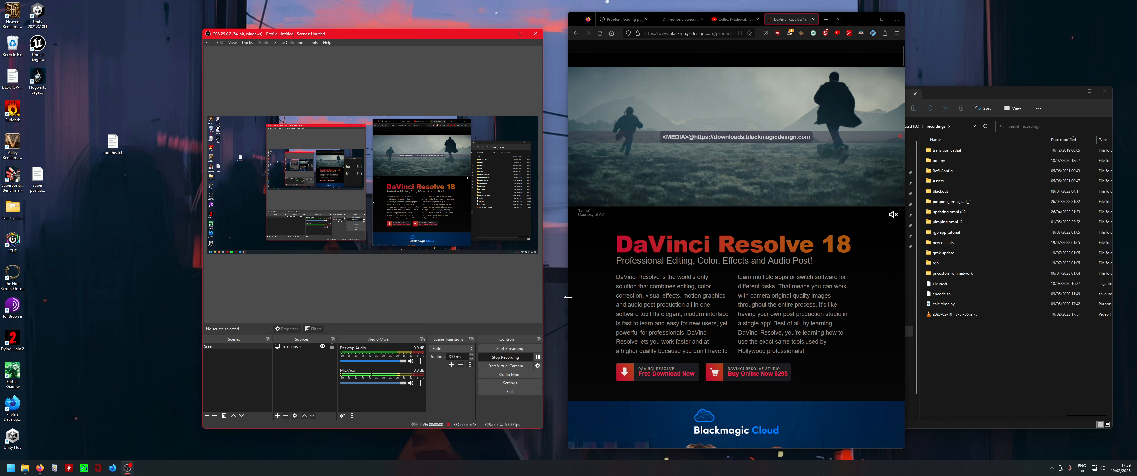
{"action": "left_click_drag", "start_coordinate": [568, 297], "coordinate": [554, 301]}
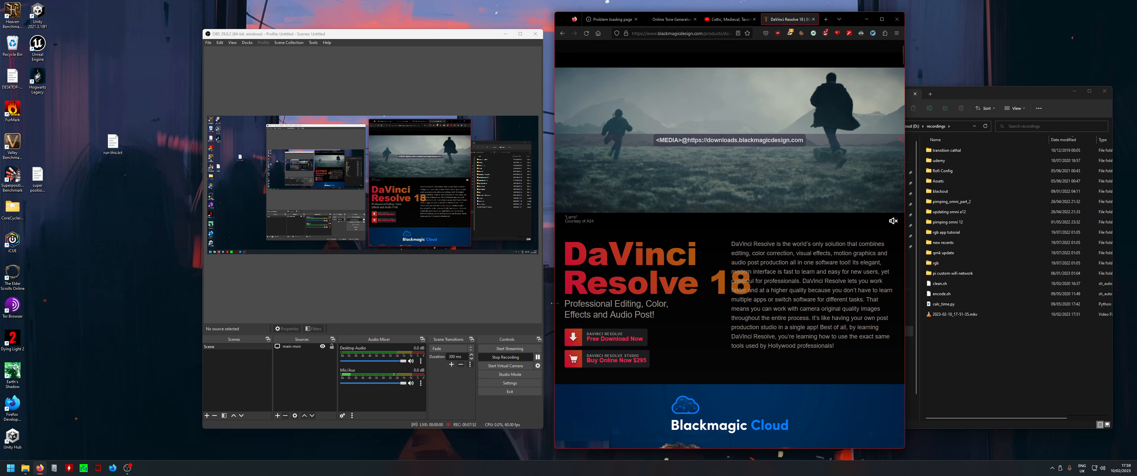